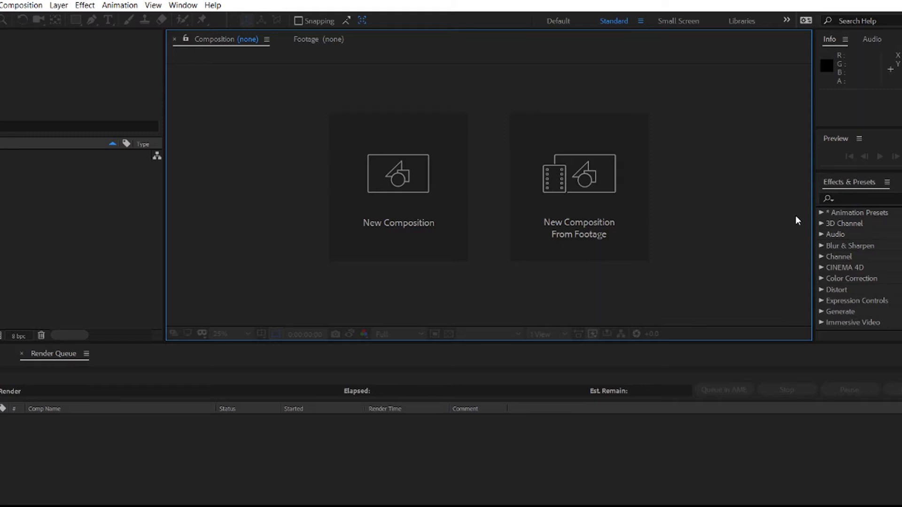
Step: Create a composition with the HDTV 1080 25 preset and a duration of 0:00:10:00, and re-enable the preview refresh
left_click(430, 225)
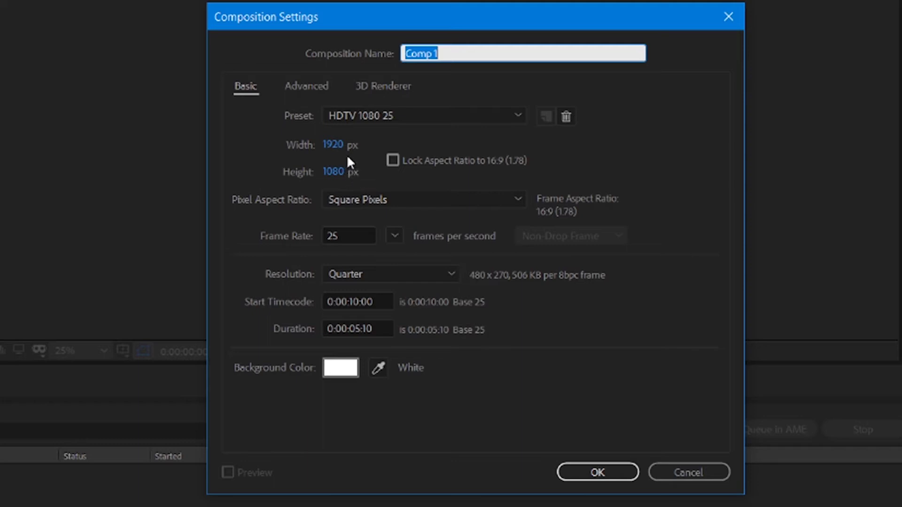
left_click(392, 160)
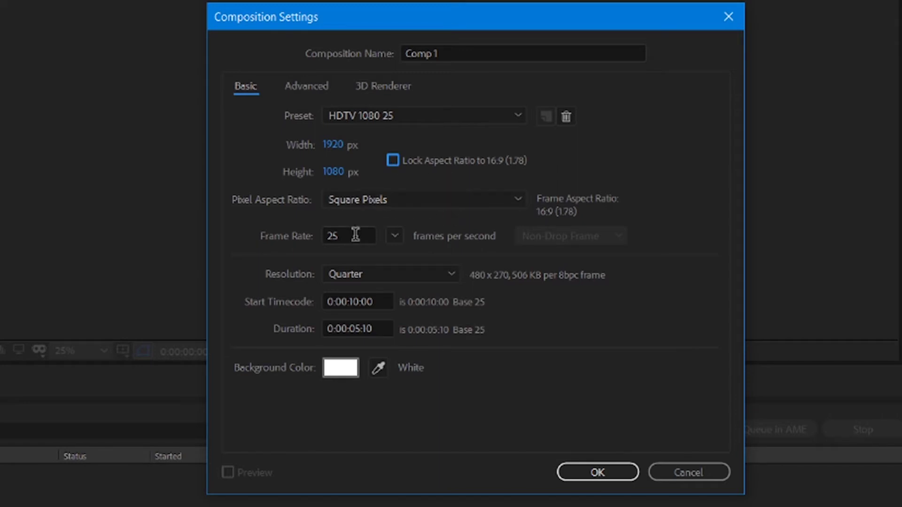
left_click(416, 123)
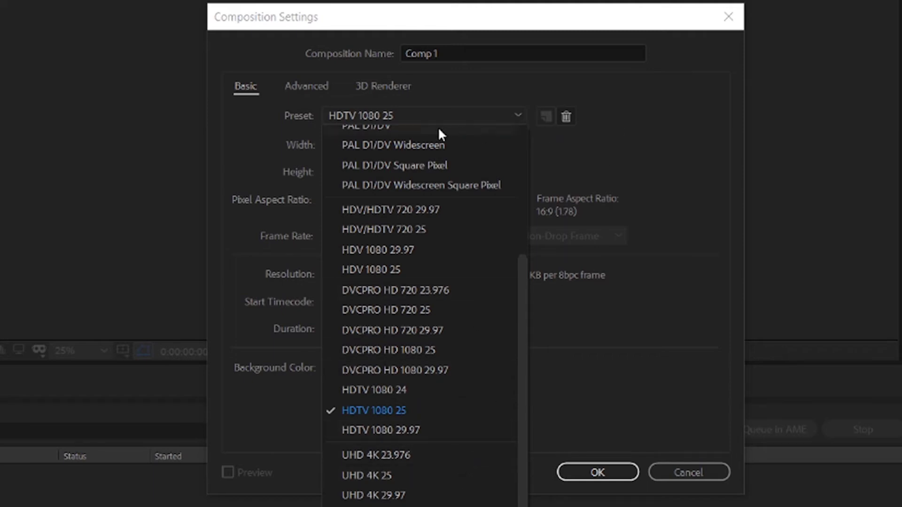
left_click(623, 149)
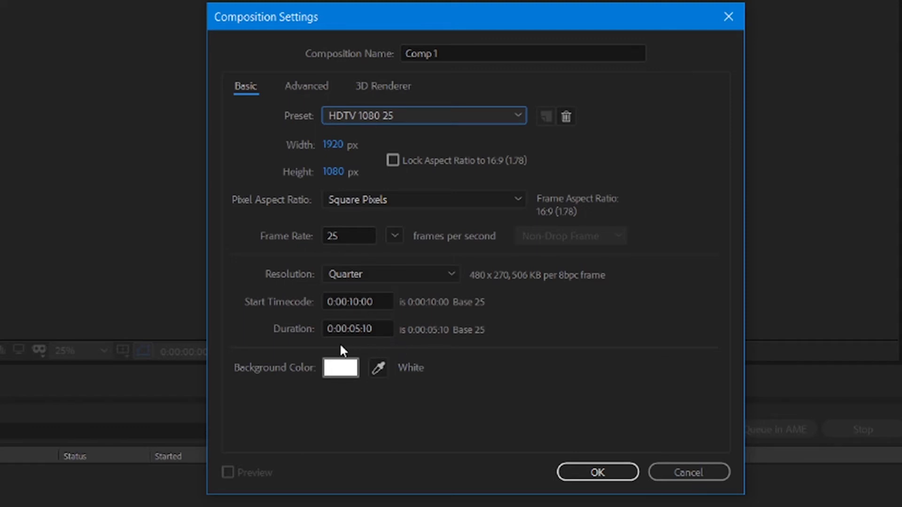
left_click(360, 328)
key("shift+Left")
key("shift+Left")
type("10")
key("Right")
key("shift+Right")
key("shift+Right")
type("00")
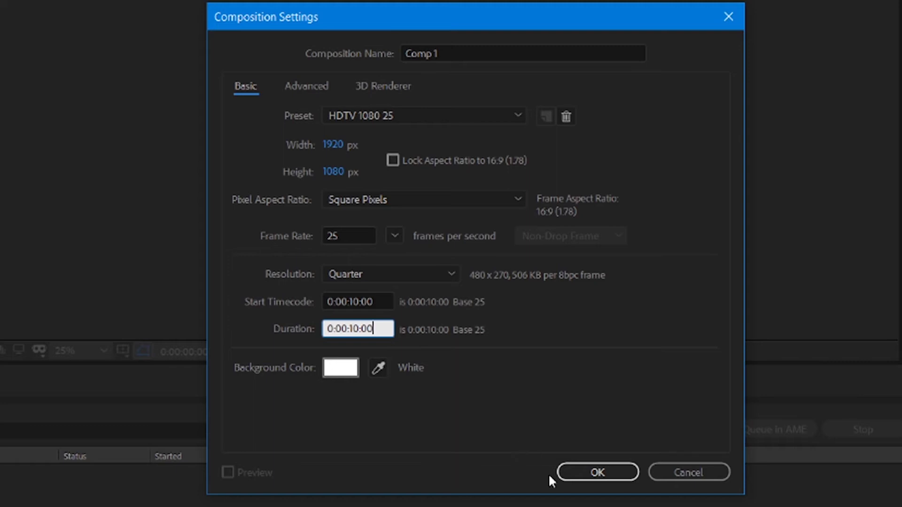
left_click(572, 475)
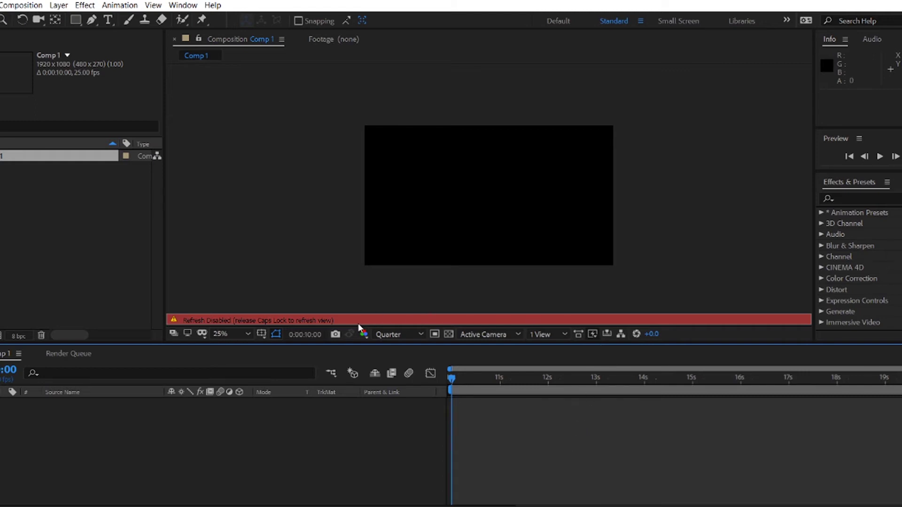
key("Caps_Lock")
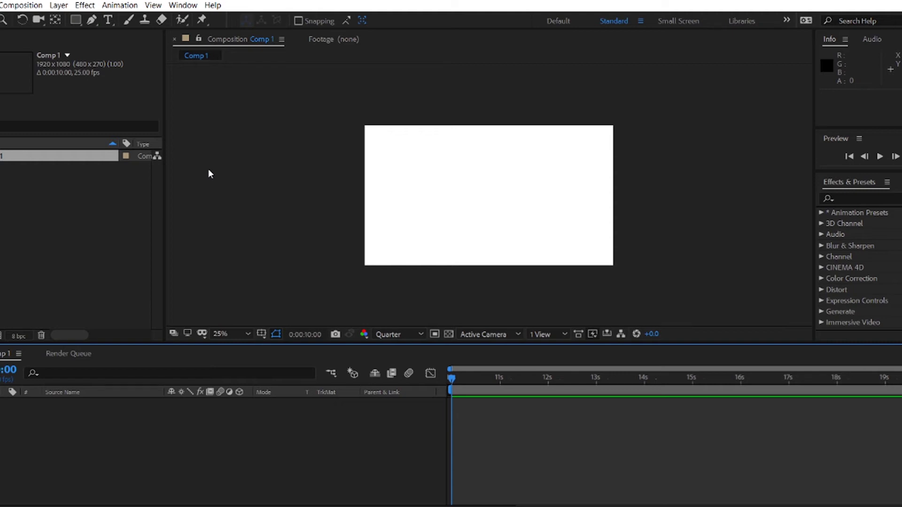
Step: Activate the Rectangle tool and set the shape stroke to None
left_click(75, 20)
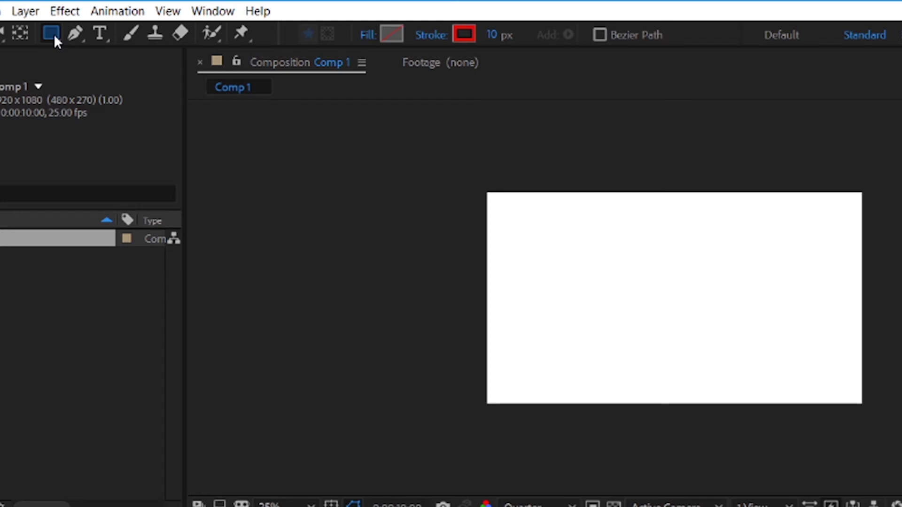
left_click(54, 36)
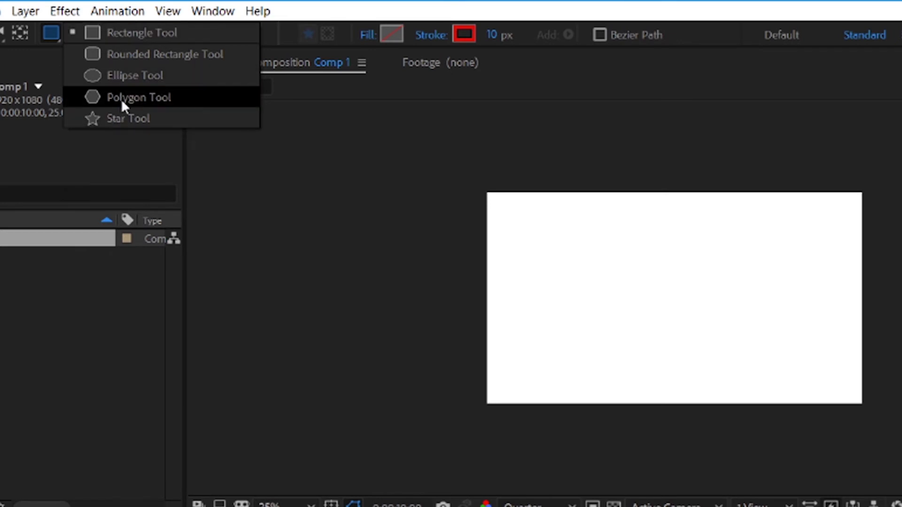
left_click(158, 32)
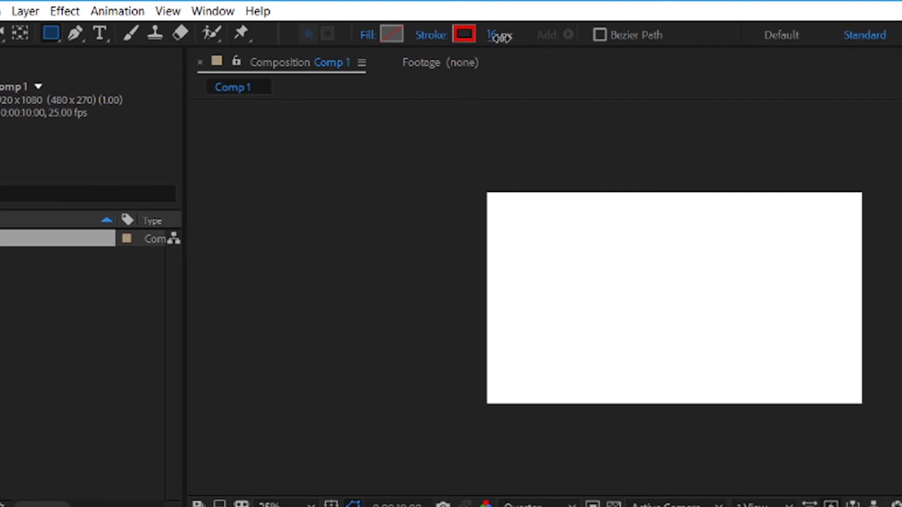
left_click(464, 34)
key("Return")
left_click(434, 40)
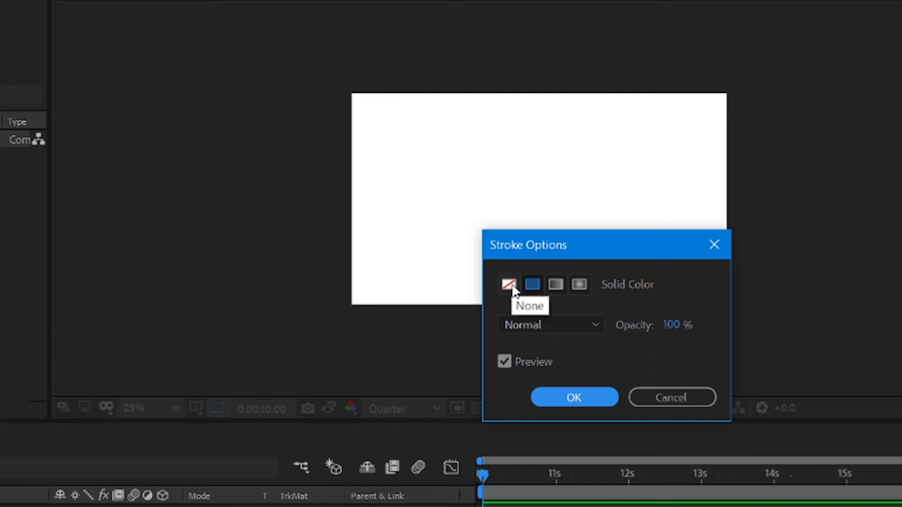
left_click(510, 285)
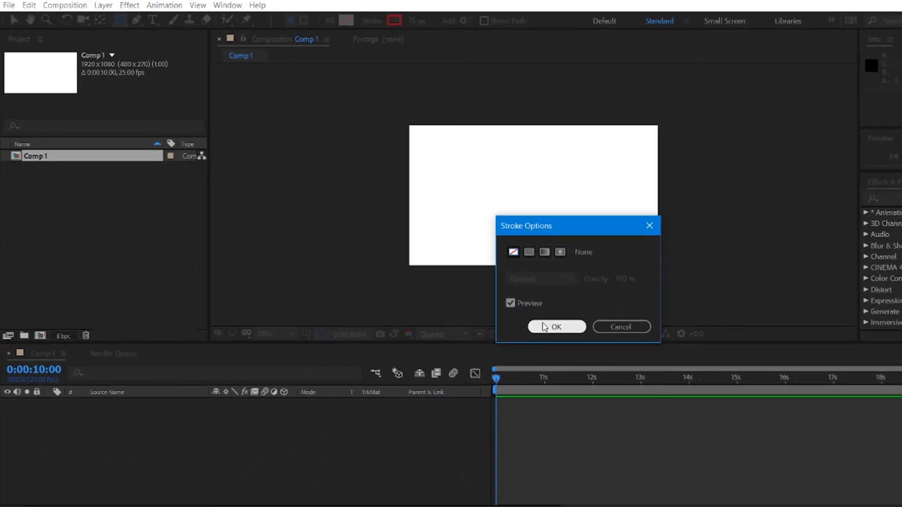
left_click(545, 327)
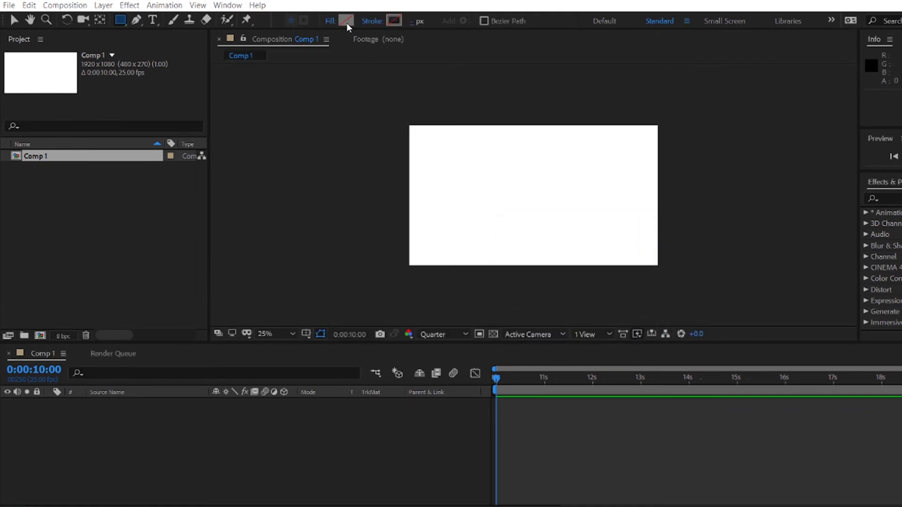
Step: Set the shape fill to blue and draw a large rectangle covering most of the composition
left_click(345, 21)
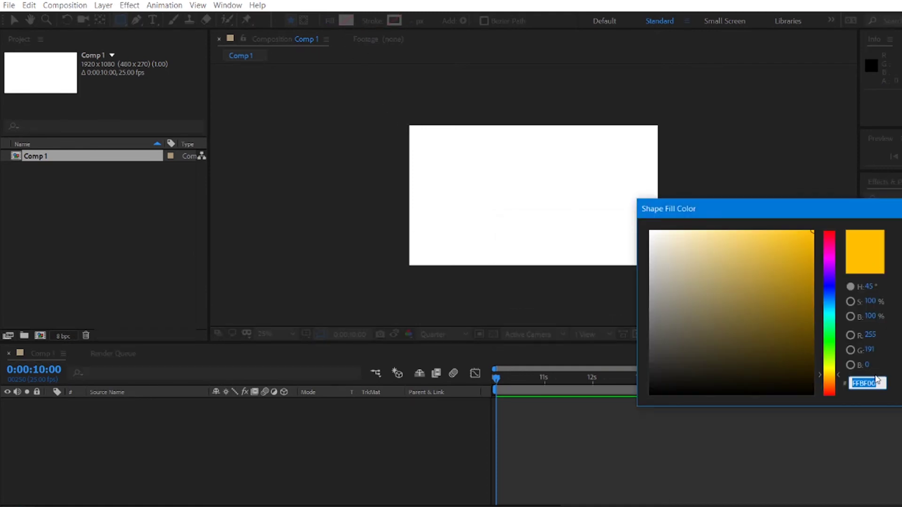
key("Escape")
left_click_drag(442, 139, 628, 240)
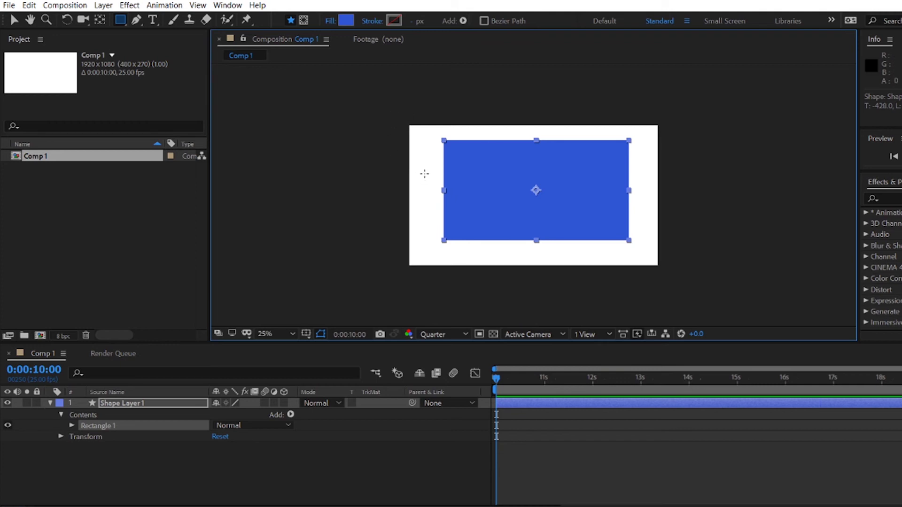
Step: Draw two narrow upright rectangles on the same shape layer, one on each side of the large rectangle
mouse_move(420, 153)
left_mouse_down()
mouse_move(431, 224)
mouse_move(440, 226)
left_mouse_up()
mouse_move(634, 154)
left_mouse_down()
mouse_move(640, 201)
mouse_move(658, 216)
mouse_move(649, 224)
left_mouse_up()
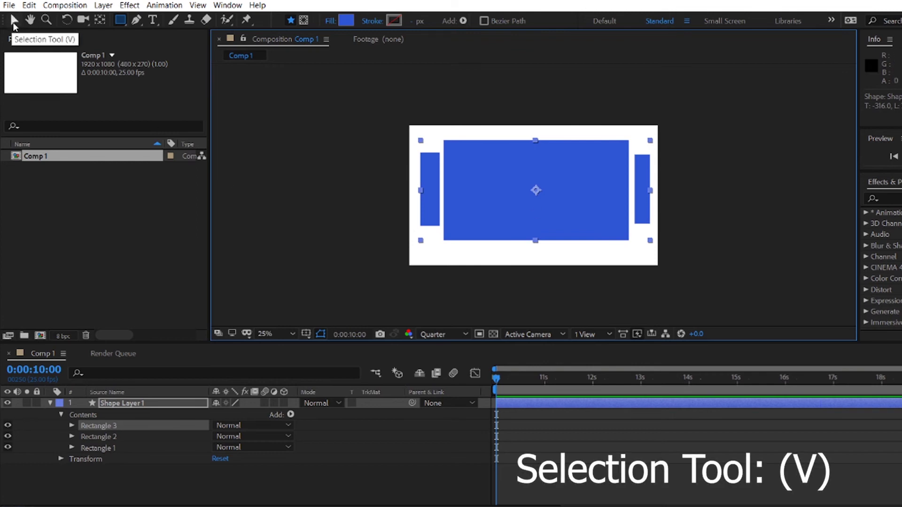
Step: Switch to the Selection tool, try selecting a narrow side rectangle on its own, and collapse the shape layer's properties
left_click(374, 159)
key("v")
left_click(348, 115)
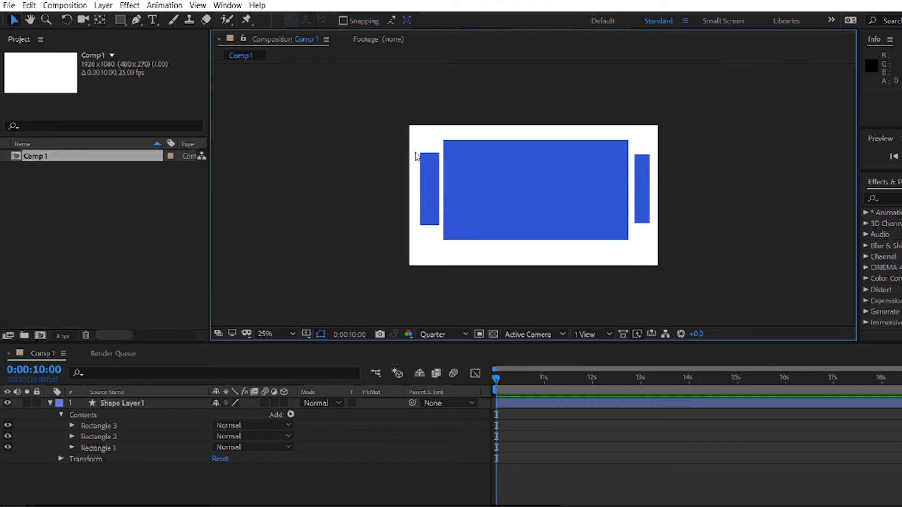
left_click(427, 168)
left_click(359, 146)
left_click(49, 403)
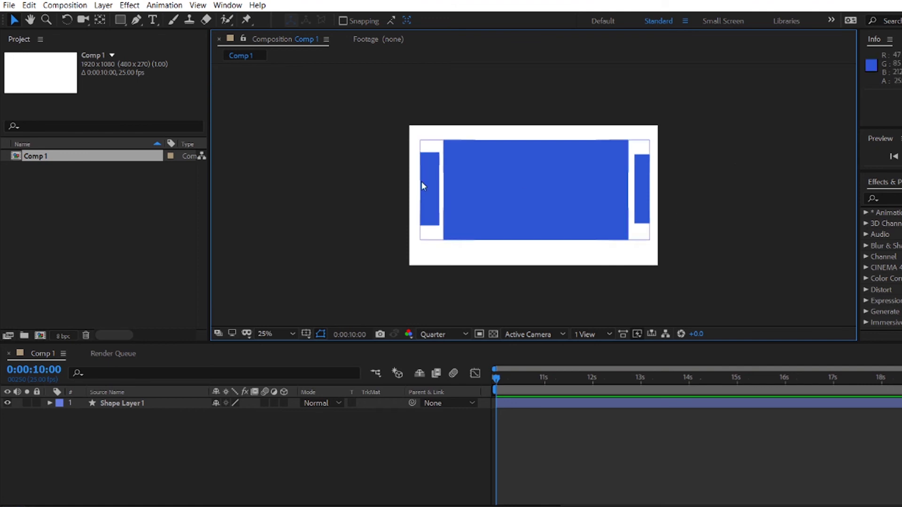
Step: Undo the two narrow side rectangles so that only the large one is kept, and clear the selection
key("ctrl+z")
key("ctrl+z")
left_click(711, 192)
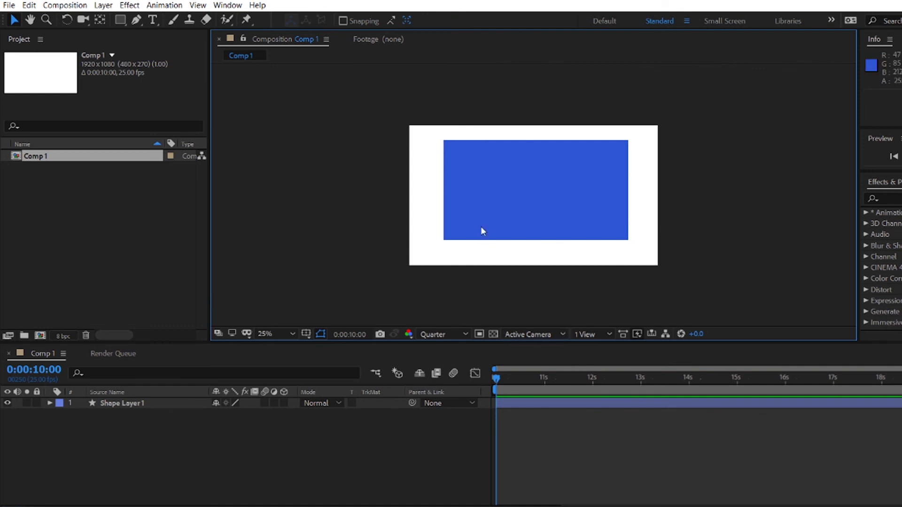
Step: Move the blue rectangle to the centre of the composition and select it
mouse_move(528, 193)
left_mouse_down()
mouse_move(541, 206)
mouse_move(571, 197)
mouse_move(567, 189)
left_mouse_up()
left_click(628, 223)
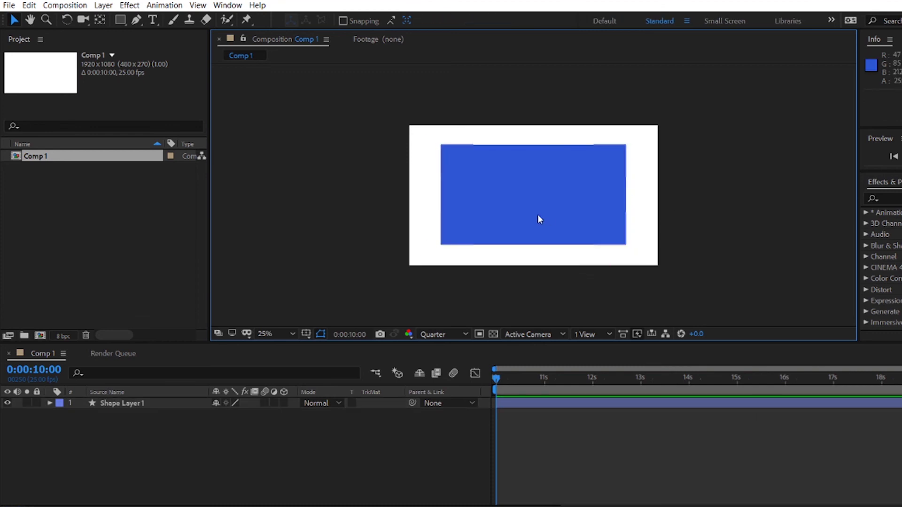
left_click(601, 204)
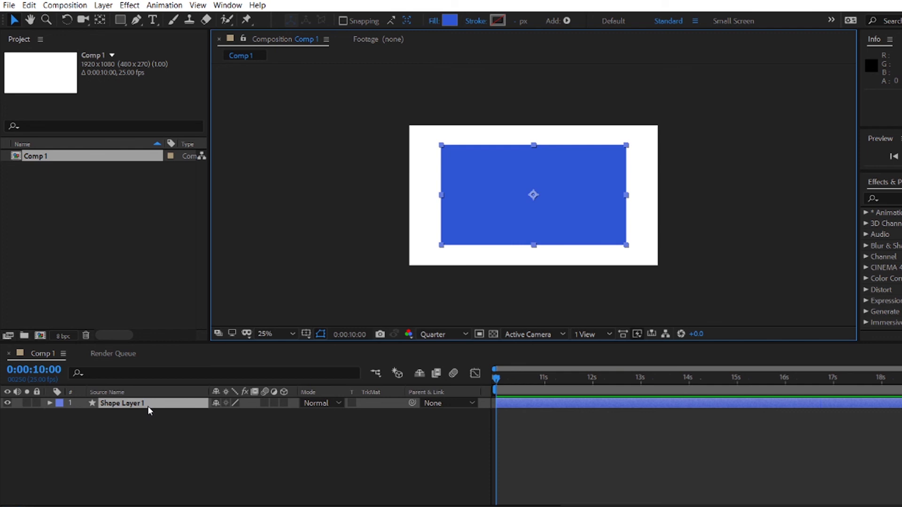
Step: Rename the shape layer as "Rectagle 1"
left_click(135, 404)
key("Return")
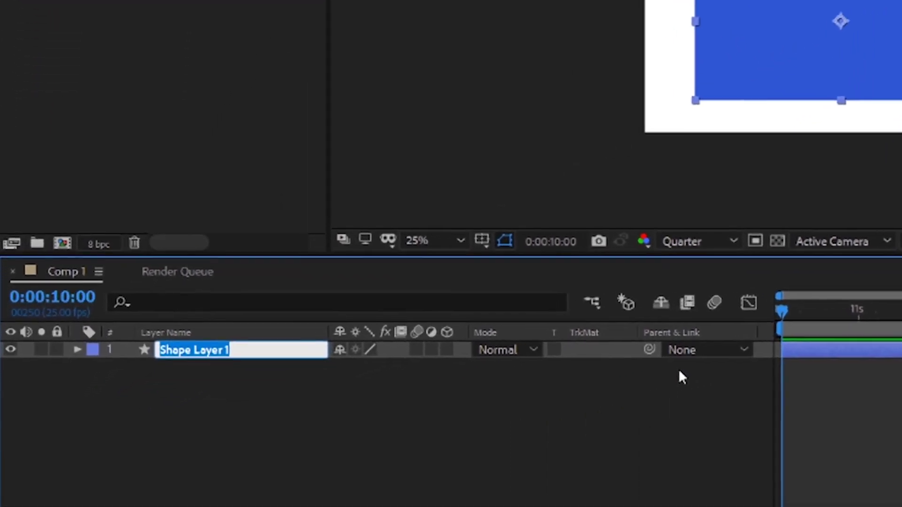
type("Rectagle")
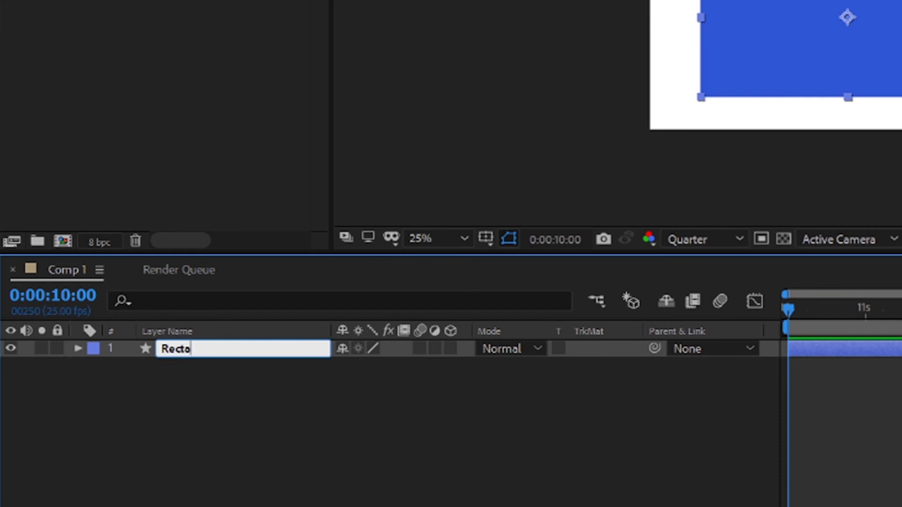
type(" 1")
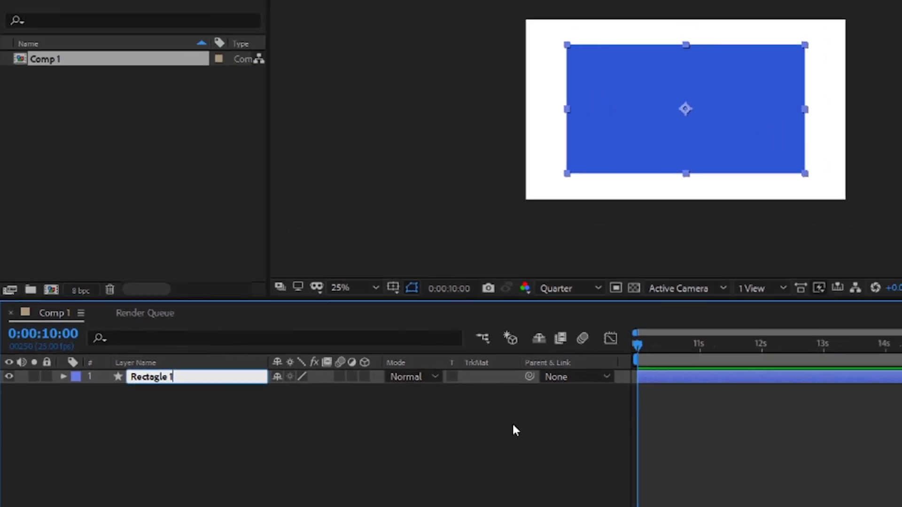
key("Return")
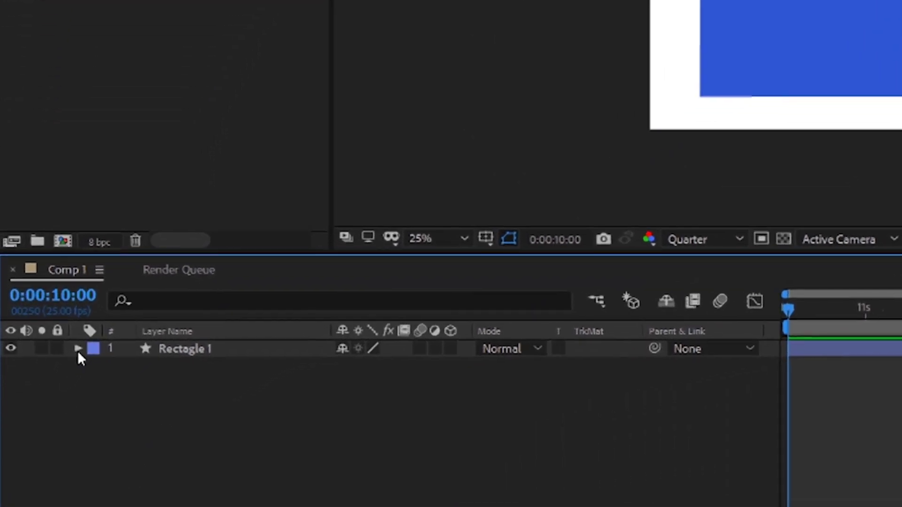
Step: Expand the layer's Rectangle 1 contents and its Transform group to examine the available properties
left_click(78, 348)
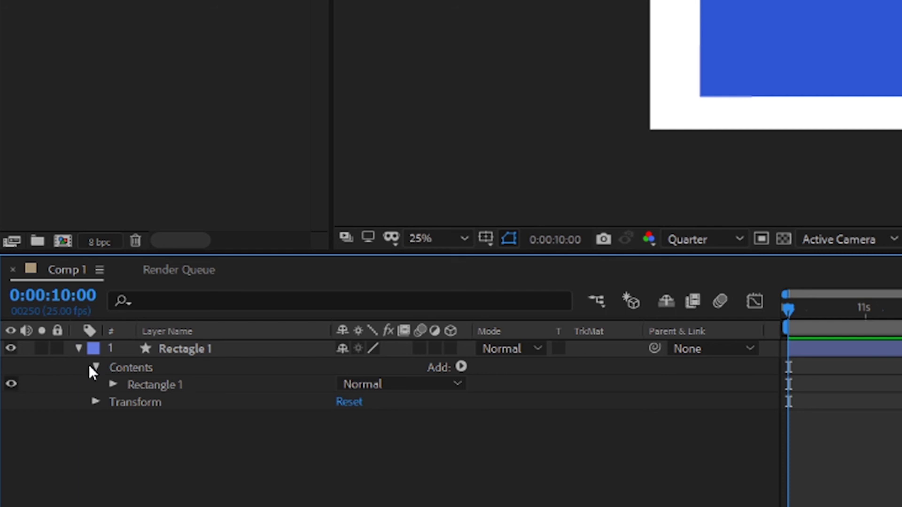
left_click(111, 385)
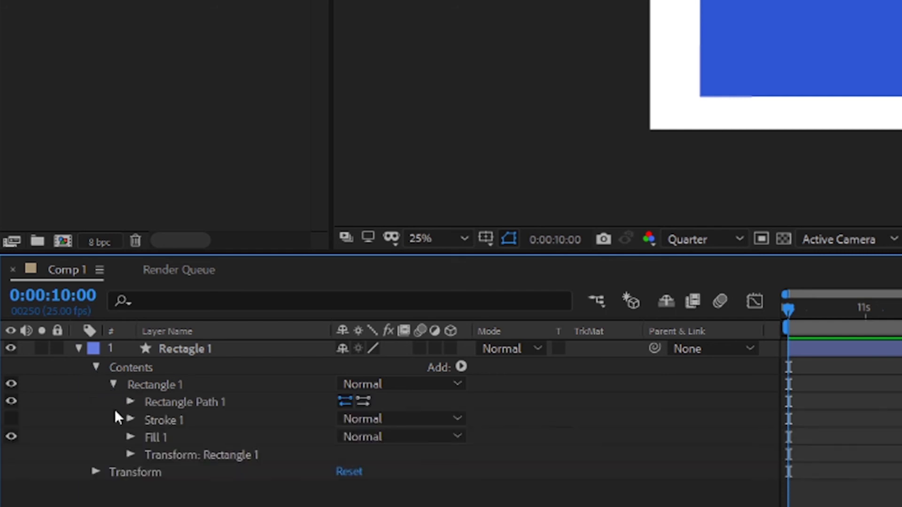
left_click(95, 472)
scroll(94, 474, "up", 2)
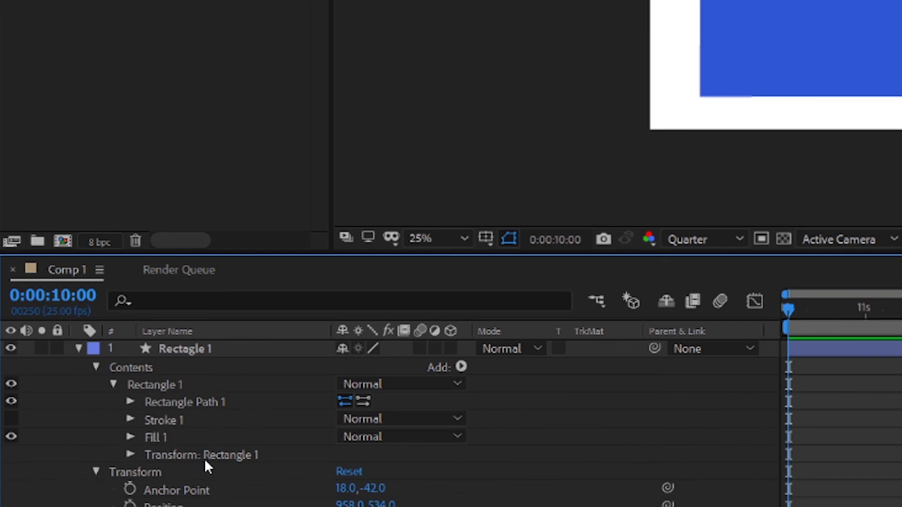
scroll(204, 465, "down", 2)
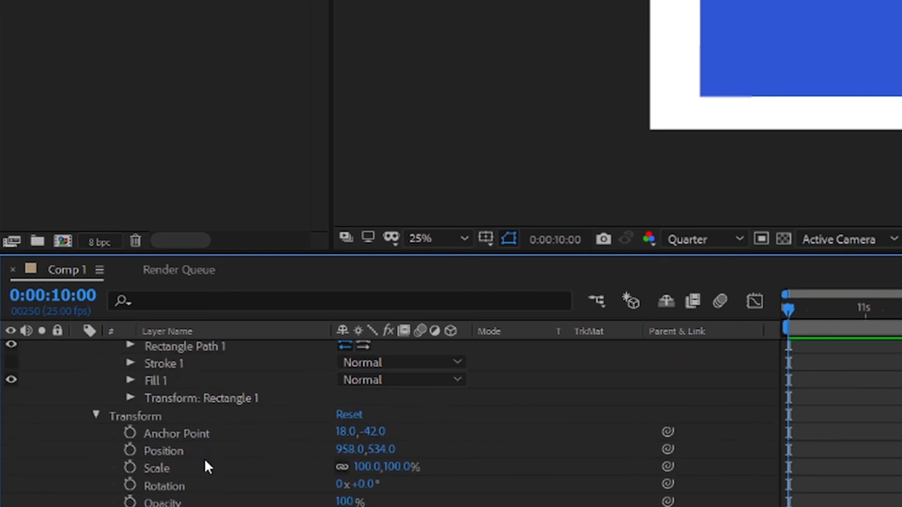